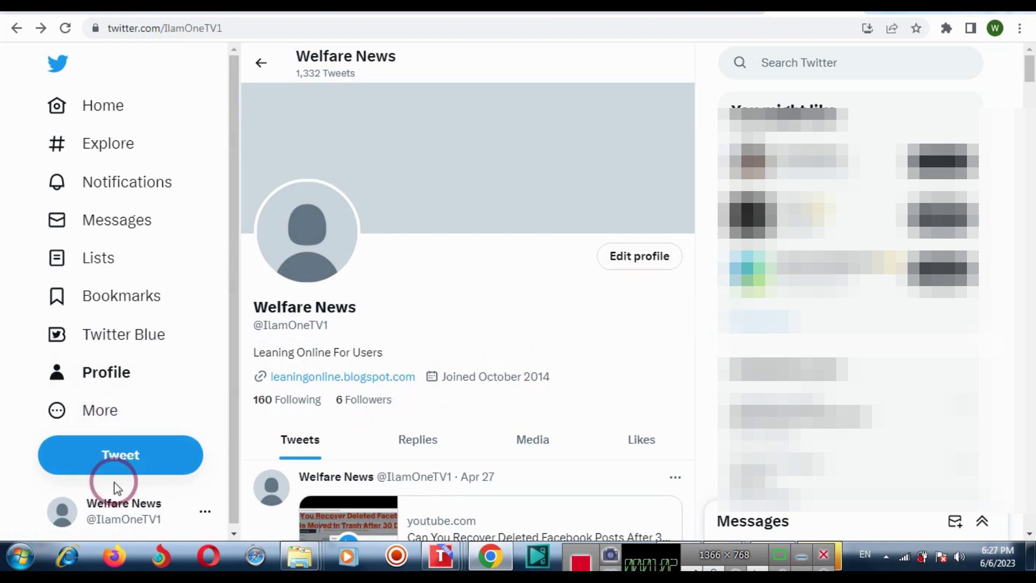
- Start a new tweet and view its reply options, leaving 'Everyone can reply' unchanged
{"action": "left_click", "coordinate": [104, 456]}
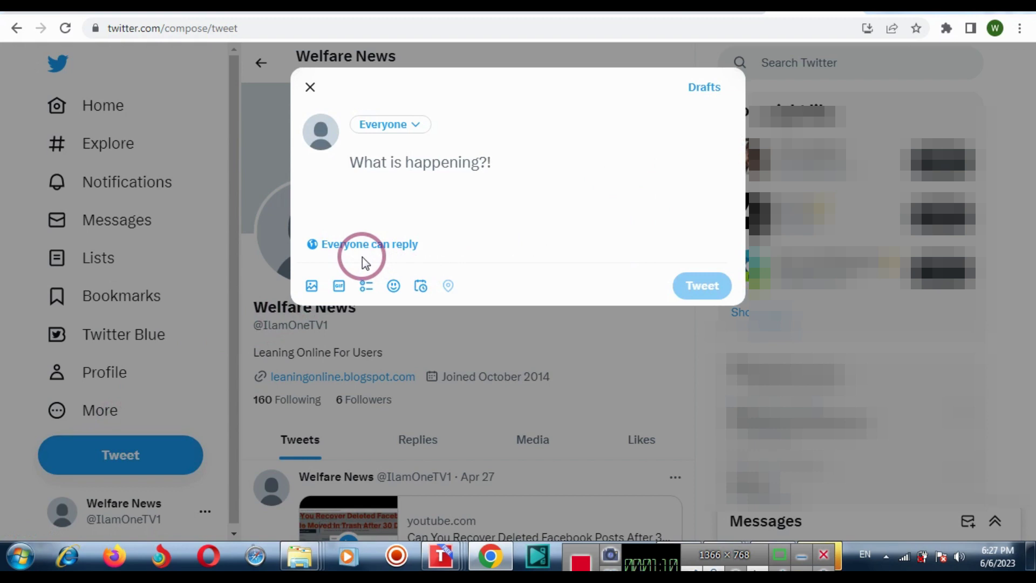
{"action": "left_click", "coordinate": [390, 247]}
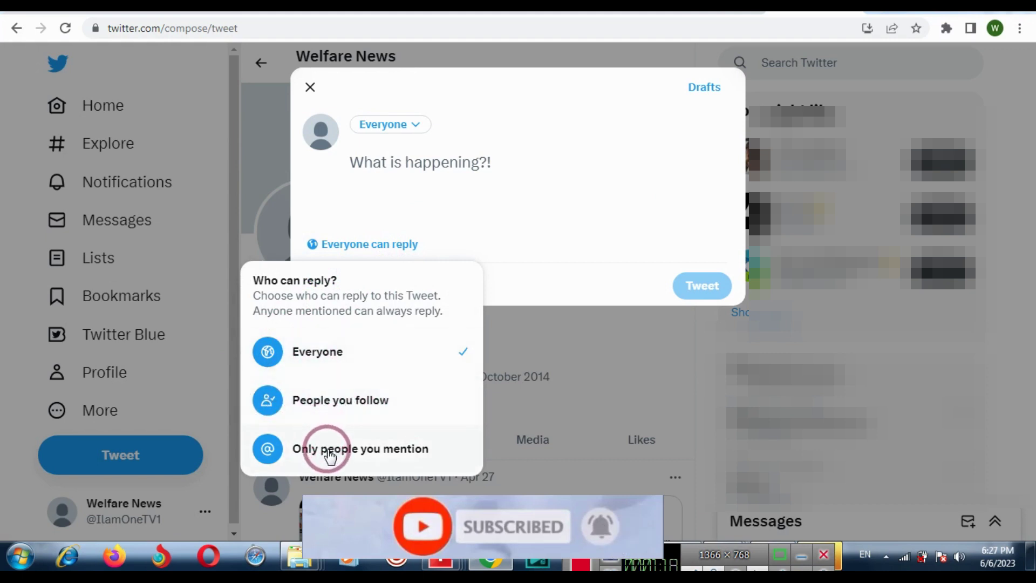
{"action": "left_click", "coordinate": [417, 192]}
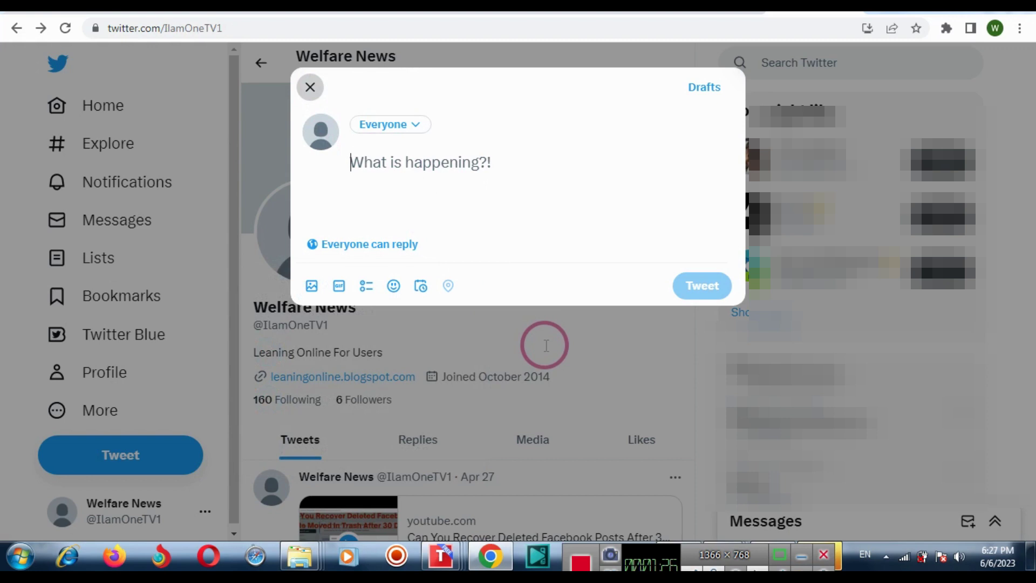
- Discard the empty draft and view 'Change who can reply' for the Apr 27 tweet, keeping everyone
{"action": "left_click", "coordinate": [551, 416]}
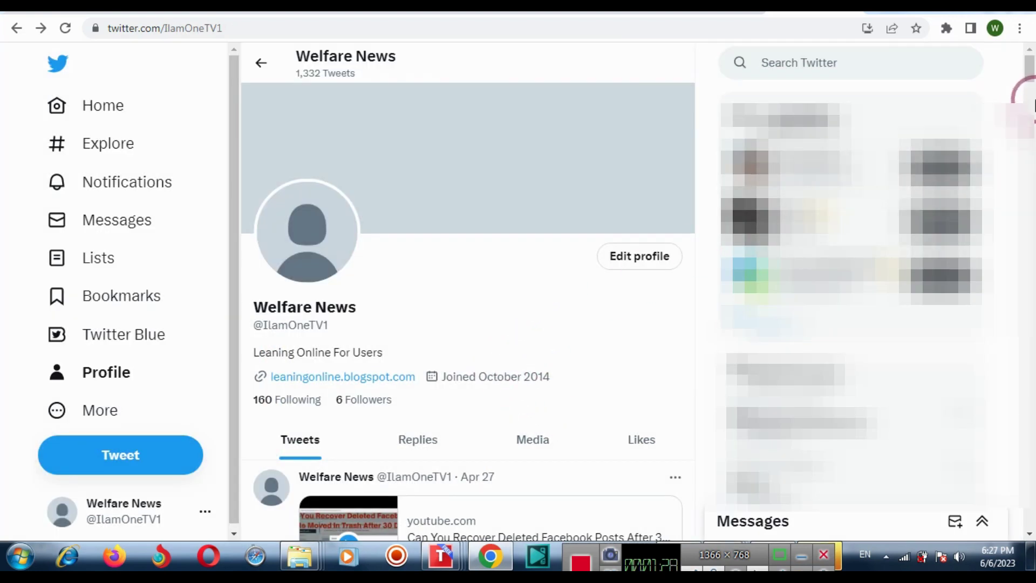
{"action": "scroll", "coordinate": [972, 106], "scroll_direction": "down", "scroll_amount": 4}
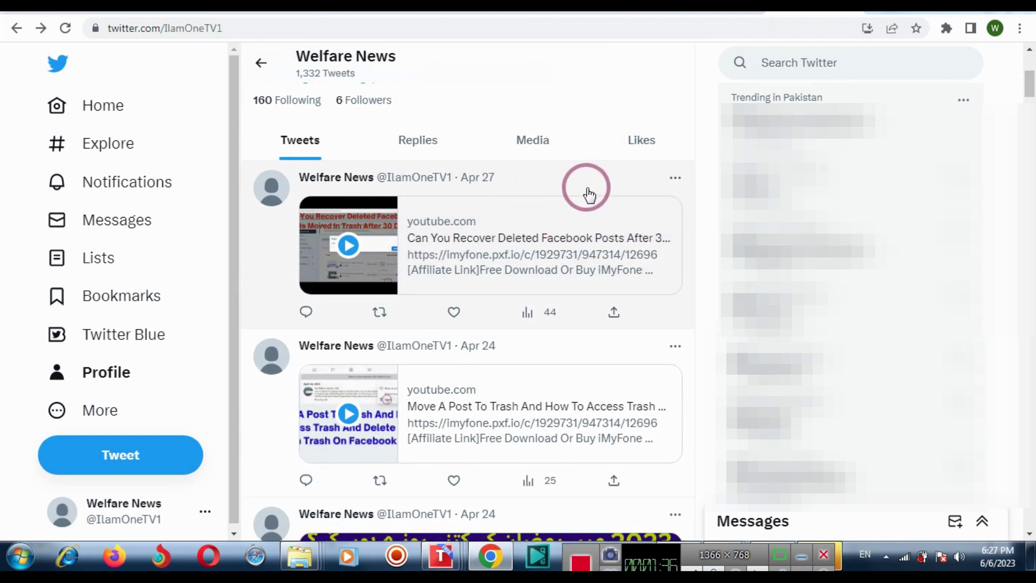
{"action": "left_click", "coordinate": [674, 180]}
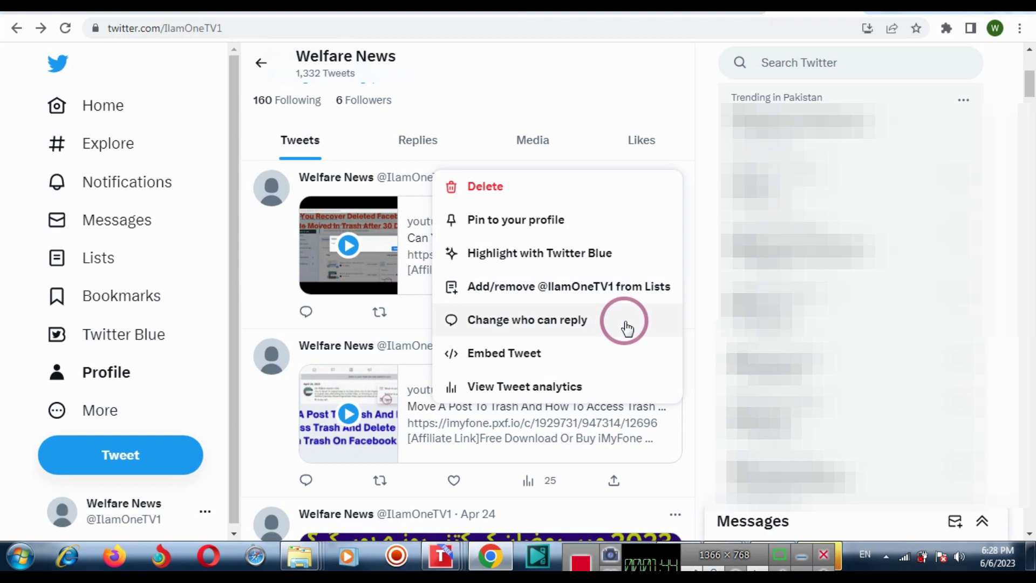
{"action": "left_click", "coordinate": [554, 324]}
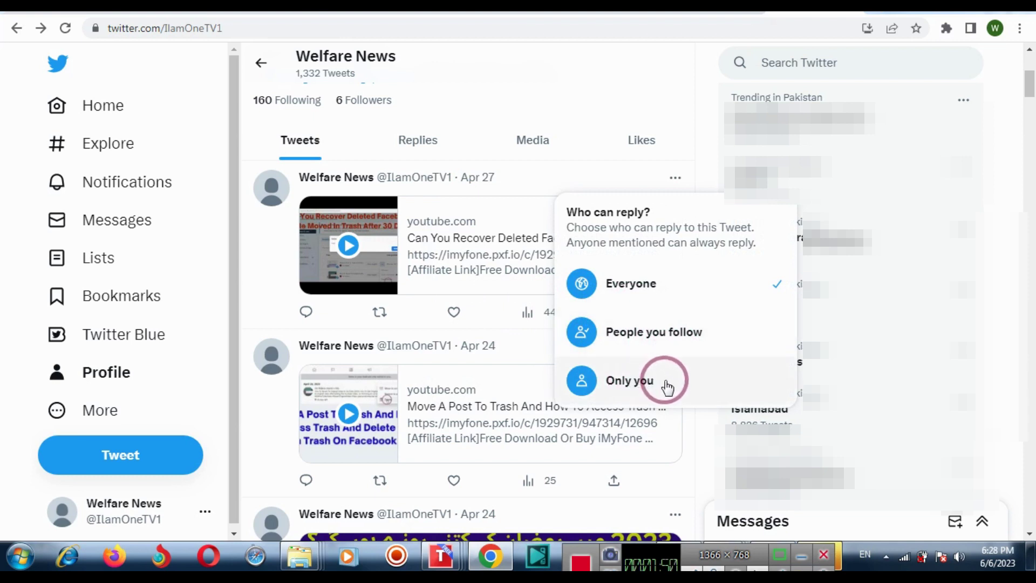
{"action": "left_click", "coordinate": [543, 123]}
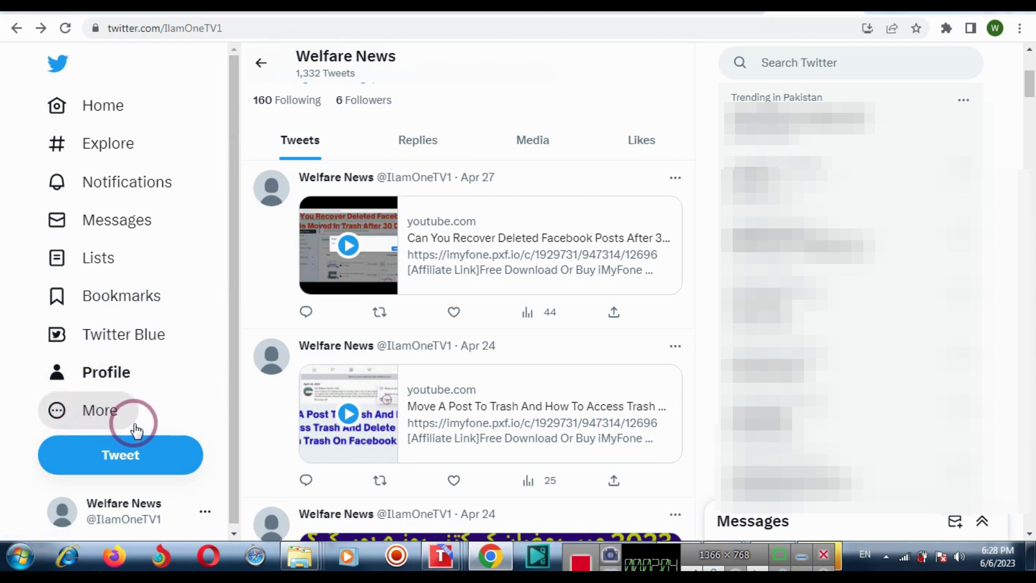
- Open Account information from Settings and privacy and confirm the saved account password
{"action": "left_click", "coordinate": [101, 412]}
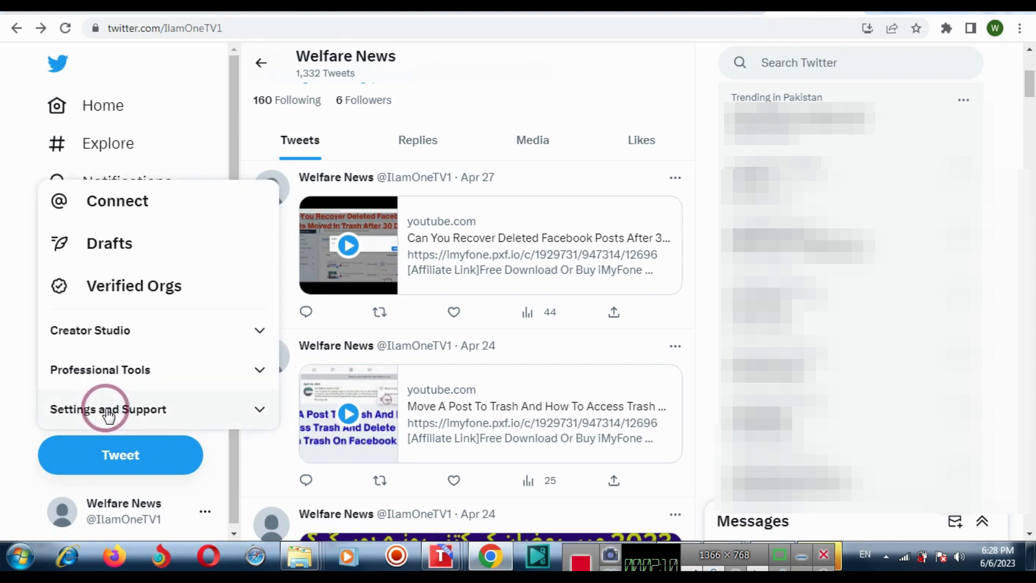
{"action": "left_click", "coordinate": [107, 413]}
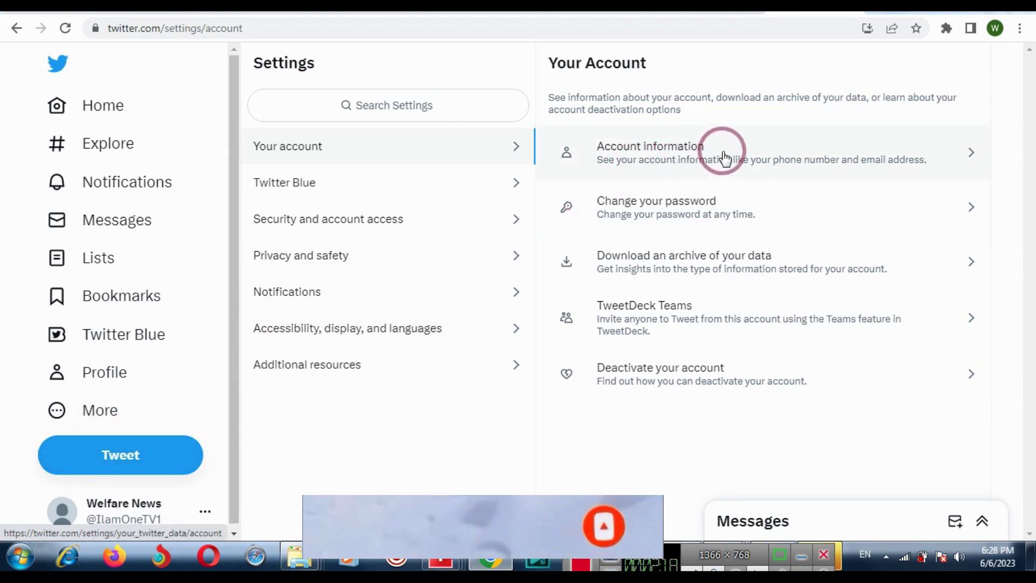
{"action": "left_click", "coordinate": [686, 160]}
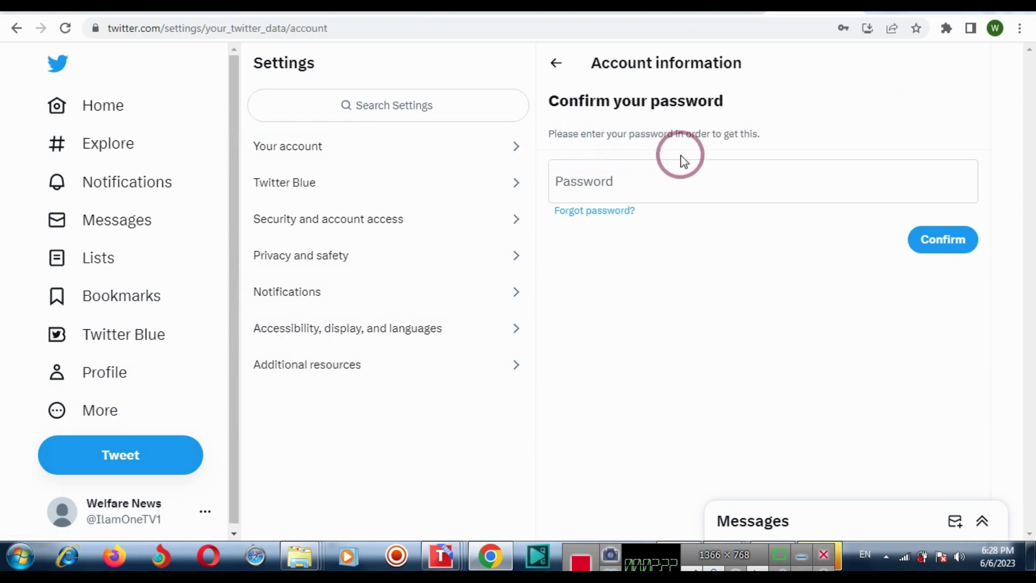
{"action": "left_click", "coordinate": [729, 182]}
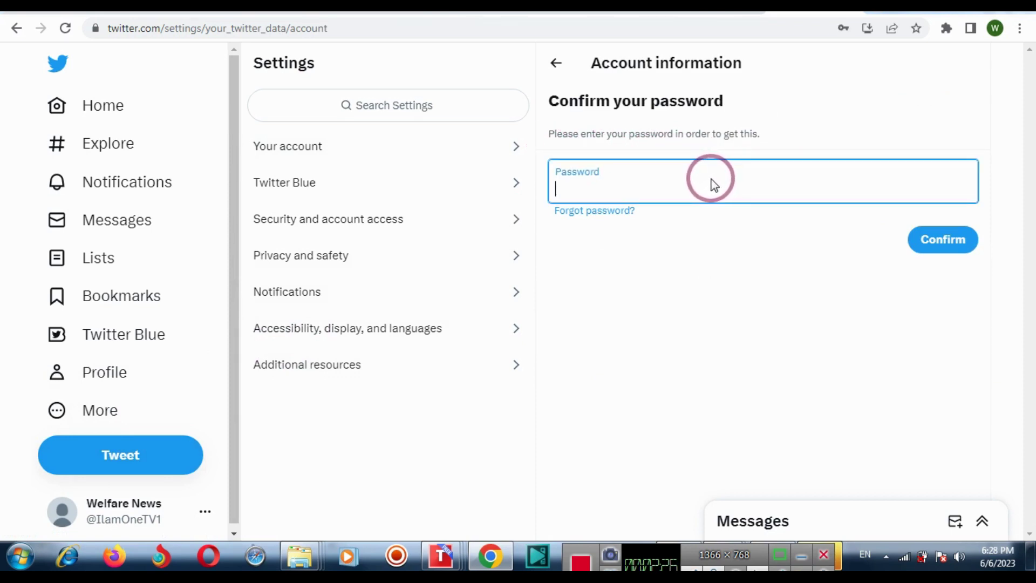
{"action": "left_click", "coordinate": [944, 249]}
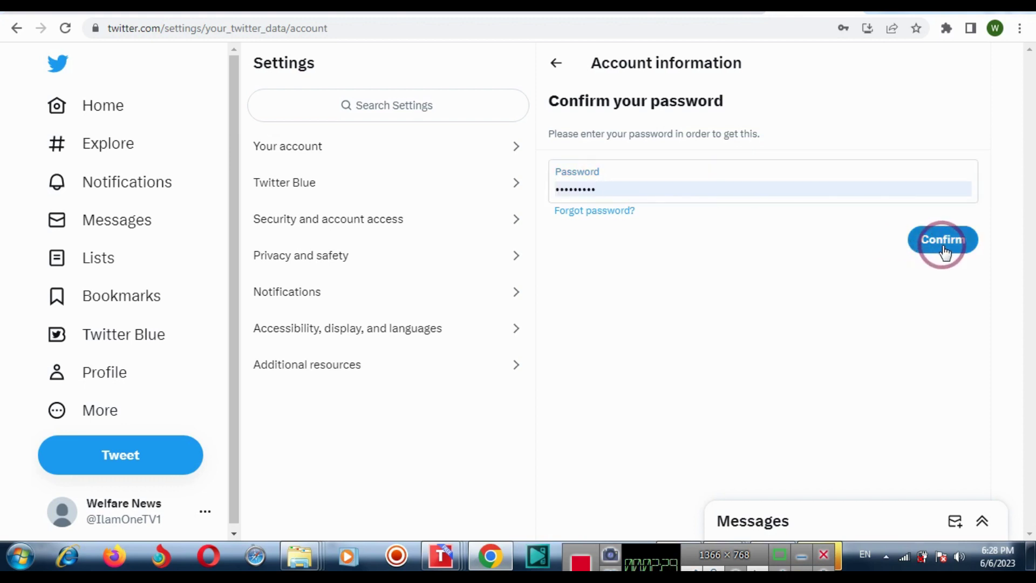
{"action": "left_click", "coordinate": [944, 244]}
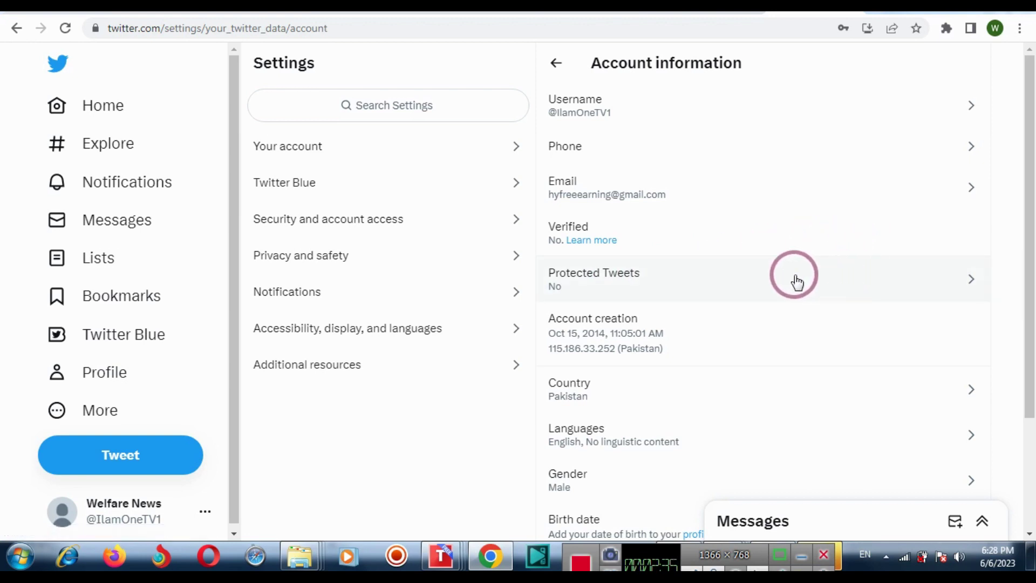
- Turn on 'Protect your Tweets' under Protected Tweets, confirm it, then turn it back off
{"action": "left_click", "coordinate": [582, 296]}
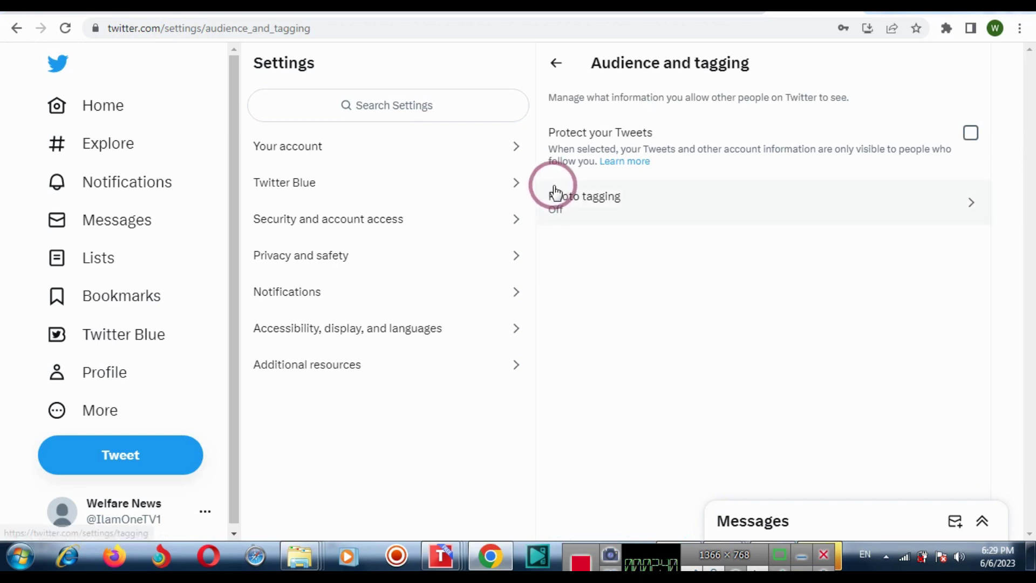
{"action": "left_click", "coordinate": [972, 133]}
{"action": "left_click", "coordinate": [562, 301]}
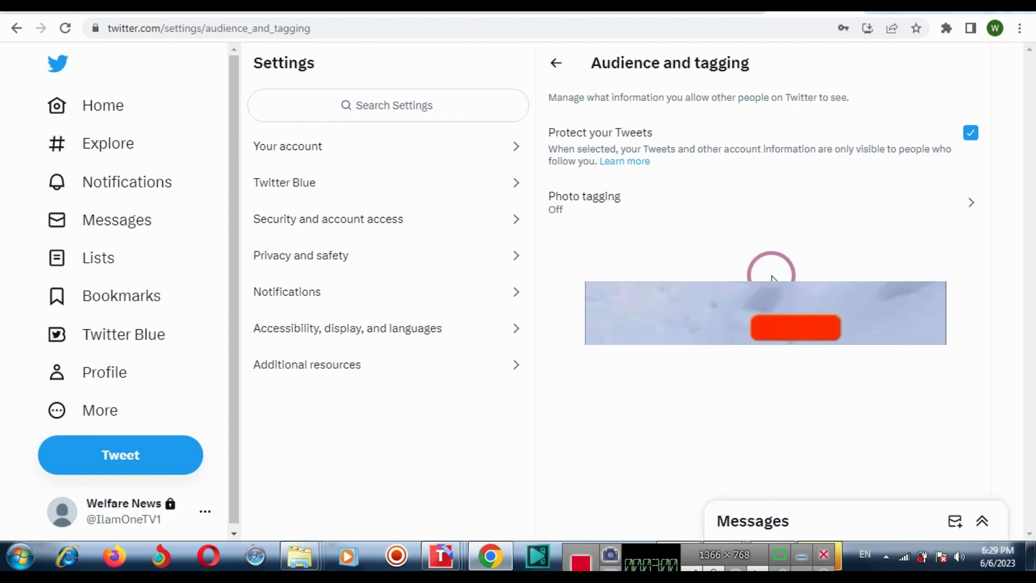
{"action": "left_click", "coordinate": [973, 134]}
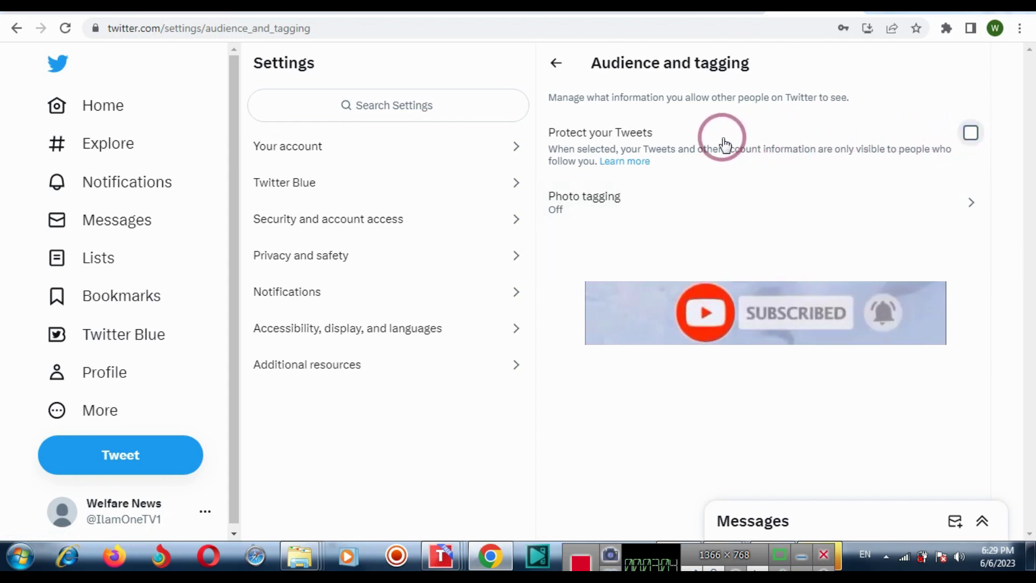